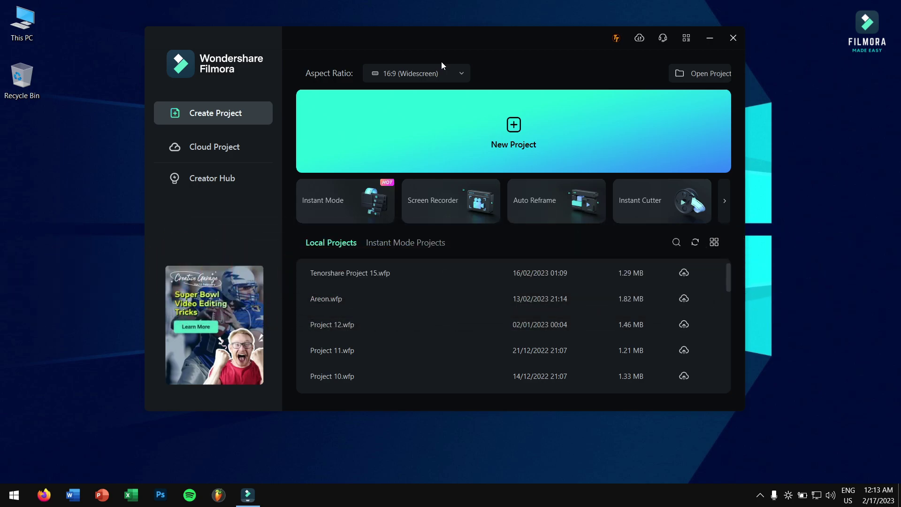
# - Start a new project from the Filmora launcher
pyautogui.click(511, 153)
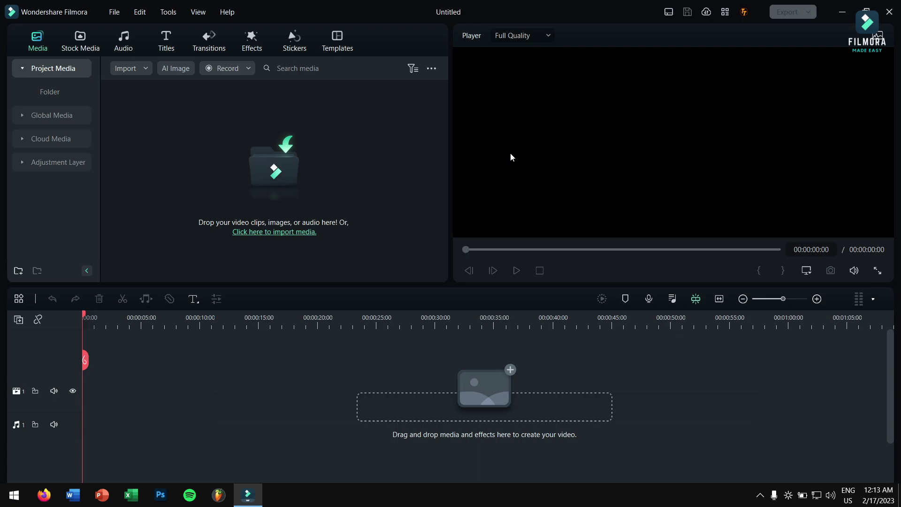
# - Import the GTA 5 Realistic gameplay video from Downloads > Video
pyautogui.click(269, 164)
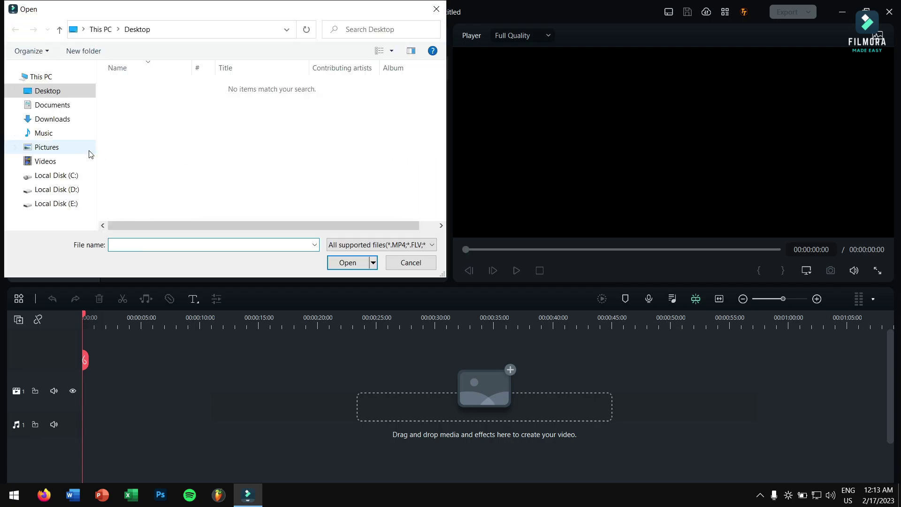
pyautogui.click(52, 119)
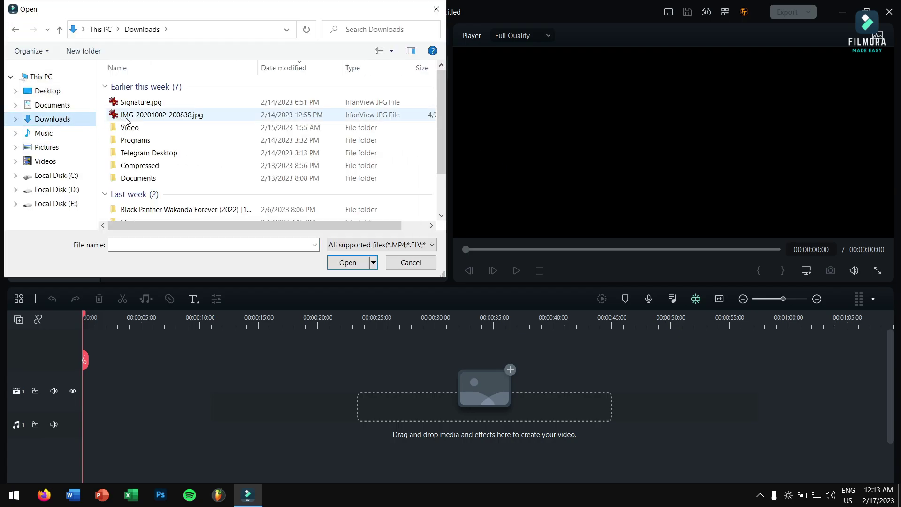
pyautogui.click(169, 141)
pyautogui.click(178, 129)
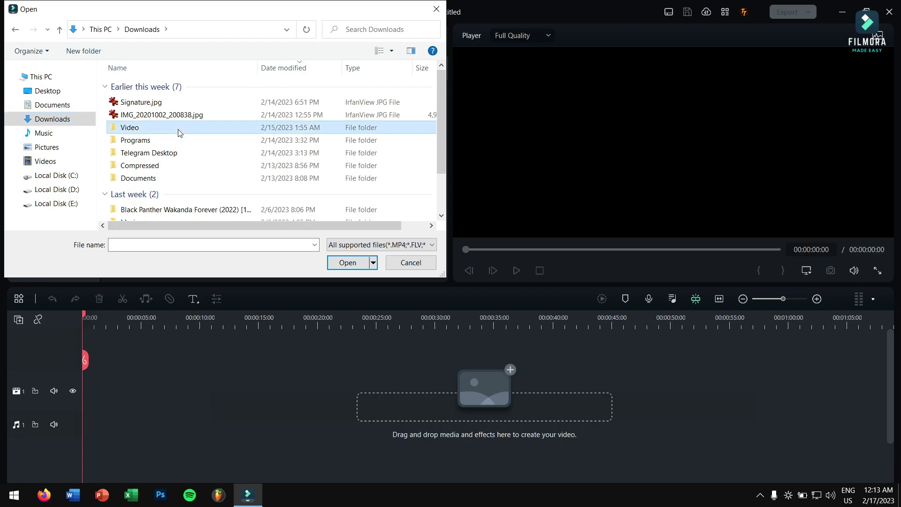
pyautogui.doubleClick(178, 133)
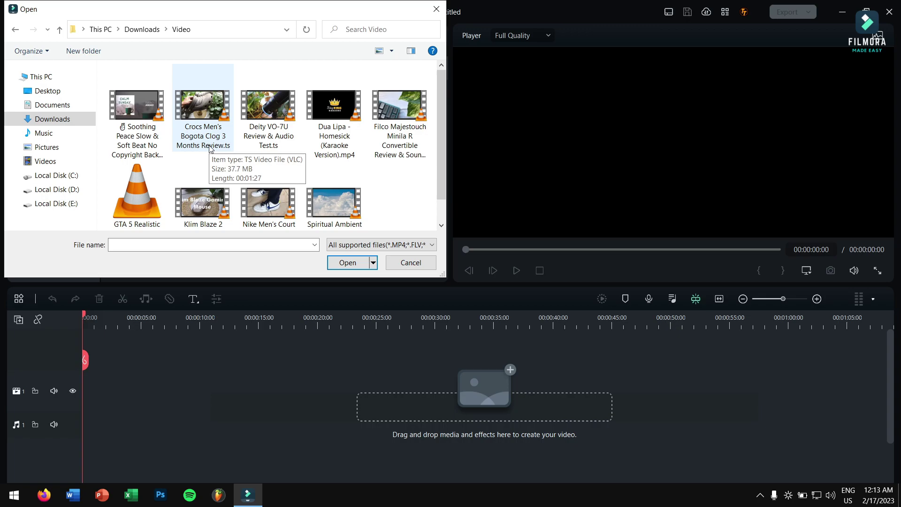
pyautogui.click(394, 136)
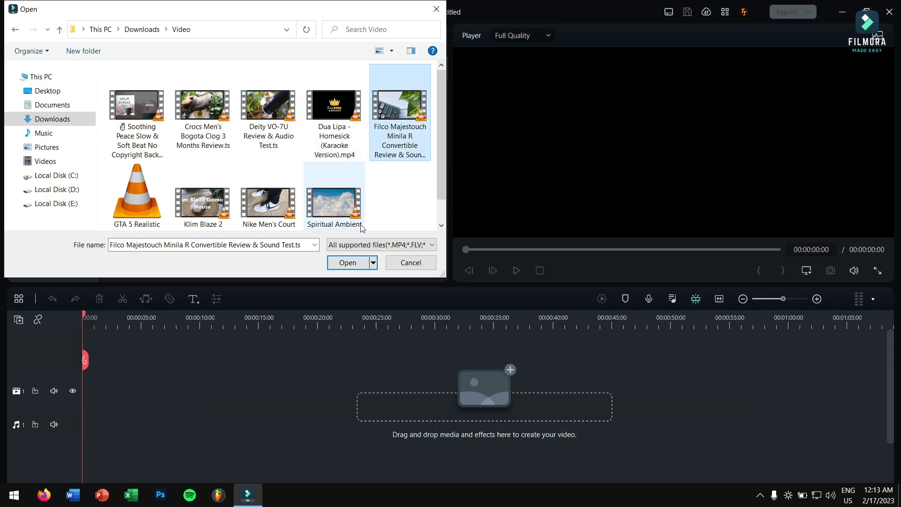
pyautogui.scroll(-1, 395, 177)
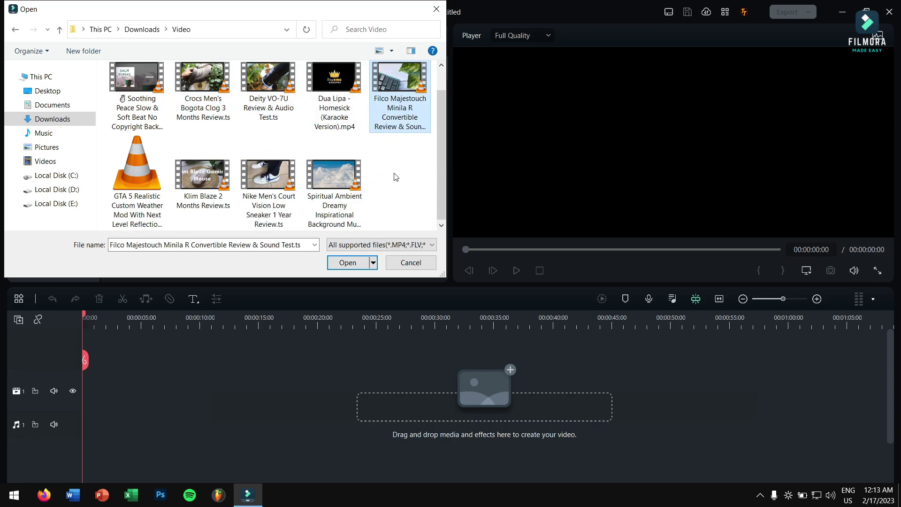
pyautogui.click(165, 197)
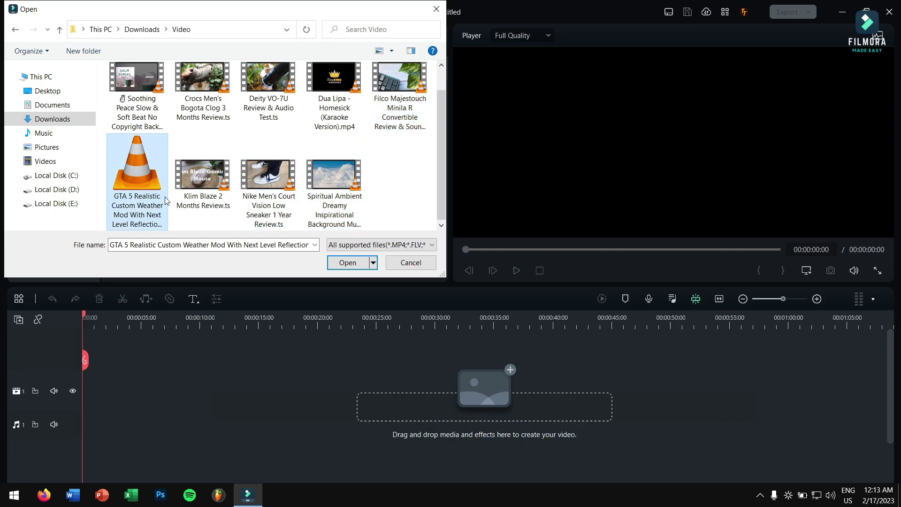
pyautogui.click(348, 264)
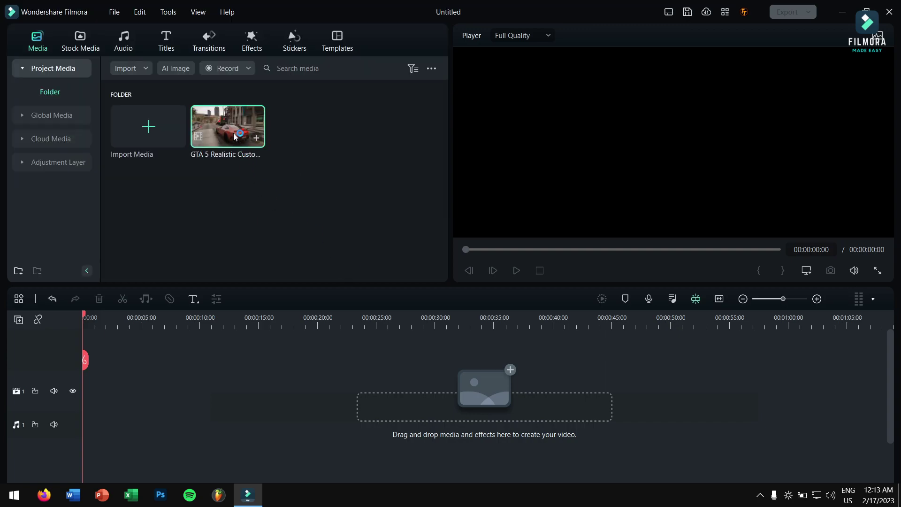
# - Place the GTA 5 clip on the video track and drag its volume down to mute it
pyautogui.moveTo(235, 133); pyautogui.dragTo(85, 382)
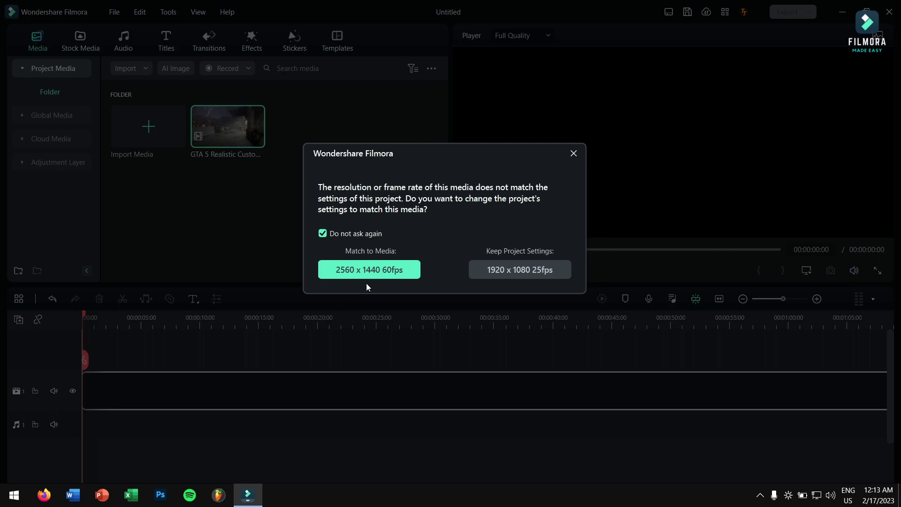
pyautogui.click(522, 271)
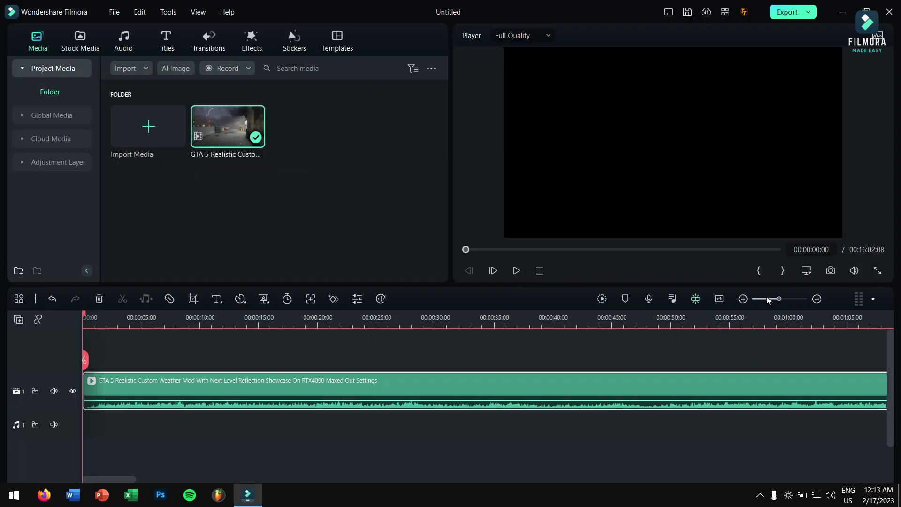
pyautogui.click(769, 300)
pyautogui.moveTo(769, 300); pyautogui.dragTo(763, 301)
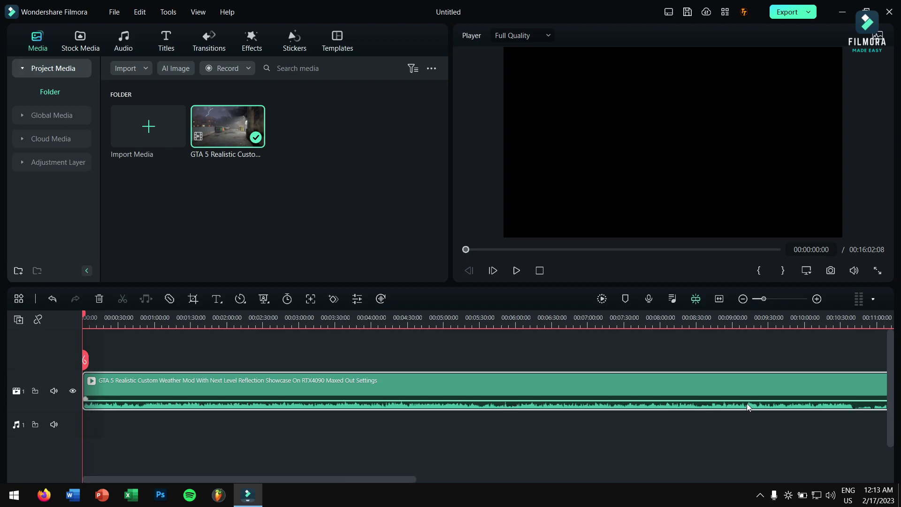
pyautogui.moveTo(749, 405); pyautogui.dragTo(744, 448)
pyautogui.click(346, 323)
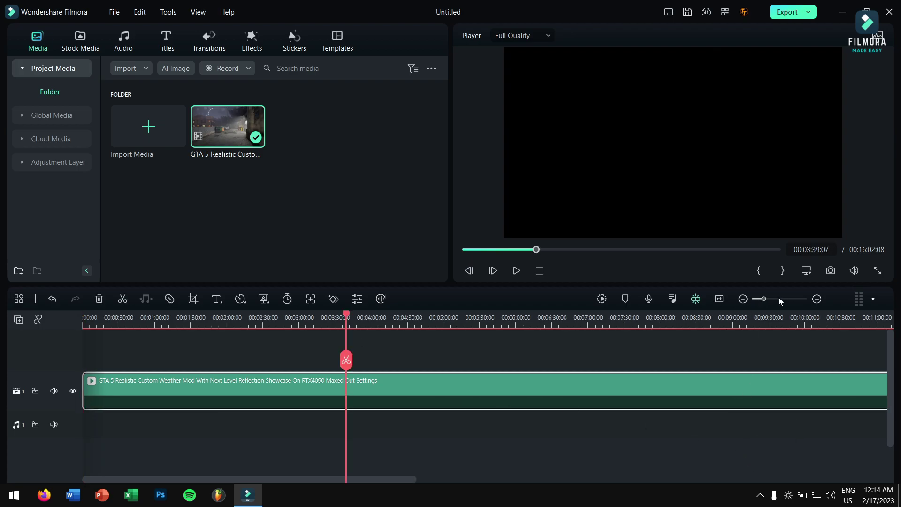
pyautogui.click(757, 299)
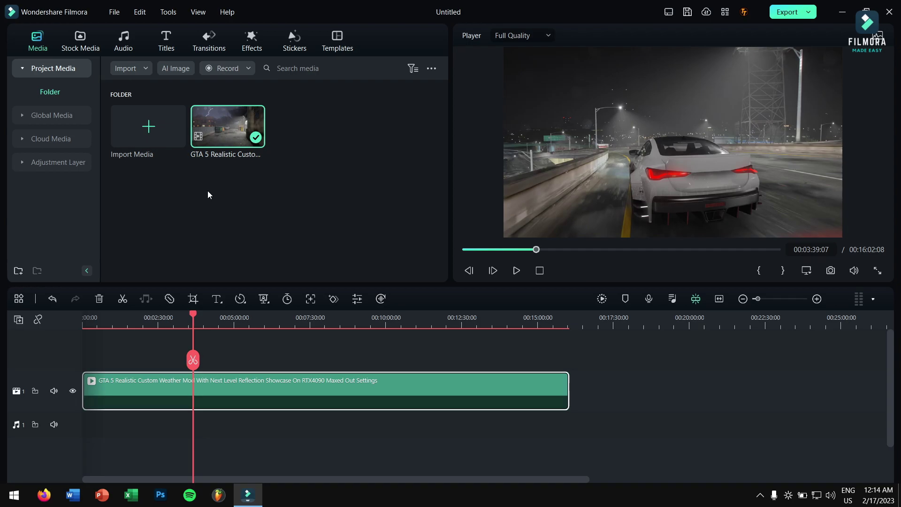
# - Import 'Bazaar - ViBro™.mp3' from the Music folder
pyautogui.click(149, 127)
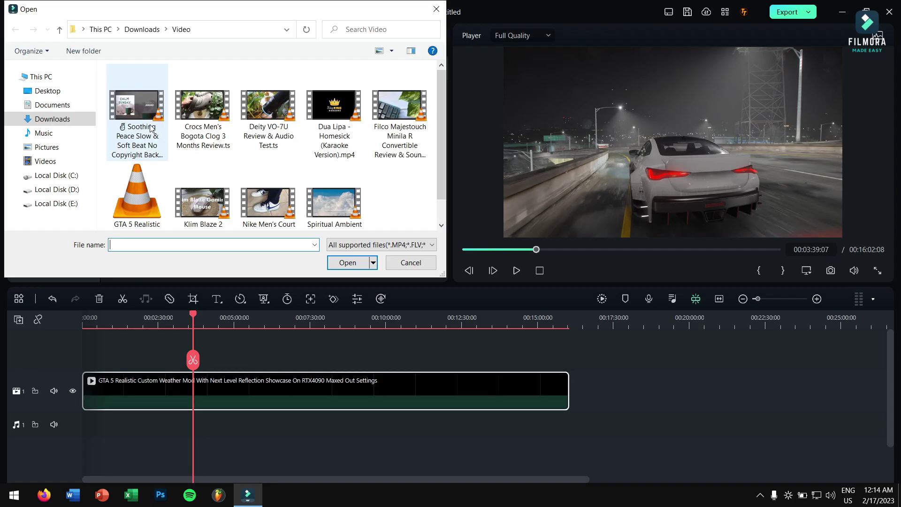
pyautogui.click(50, 135)
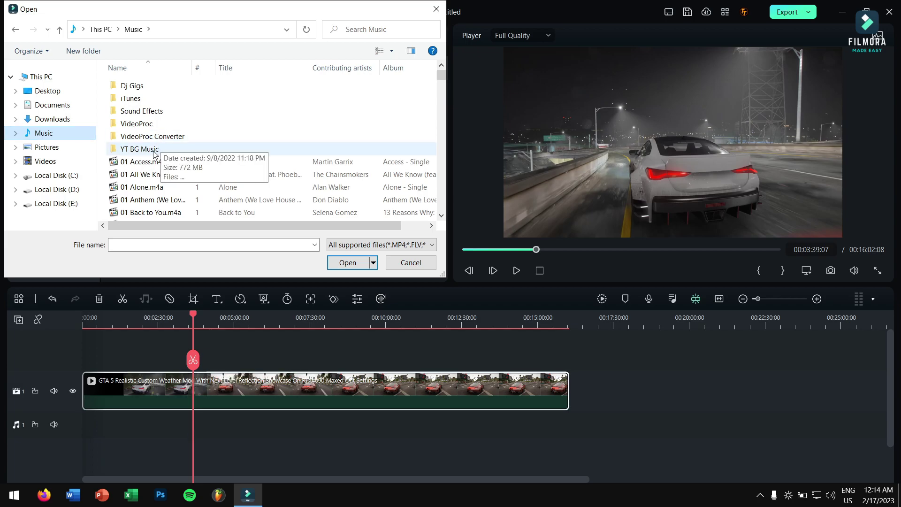
pyautogui.scroll(-3, 169, 159)
pyautogui.click(196, 244)
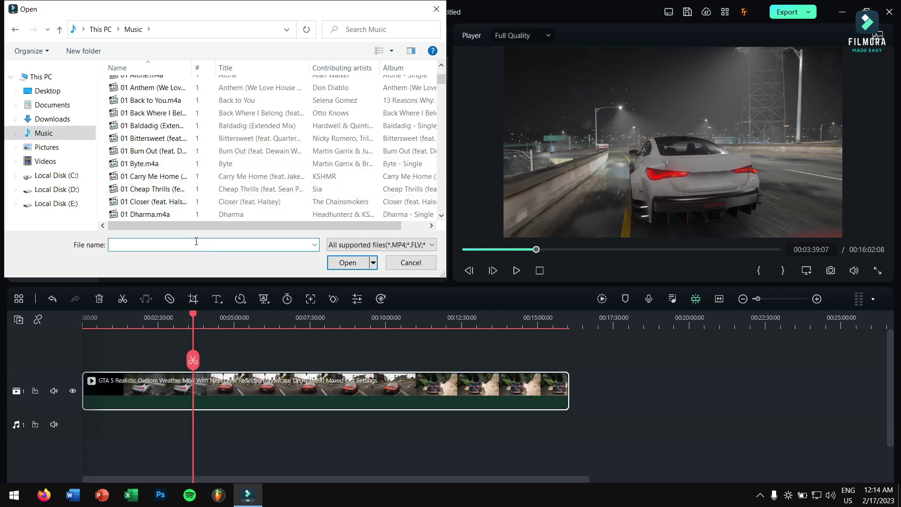
pyautogui.write('baz')
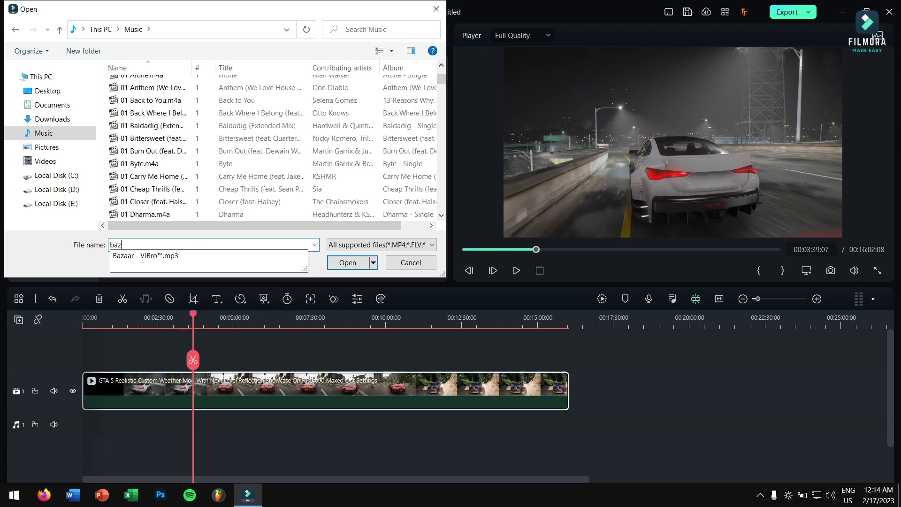
pyautogui.click(196, 257)
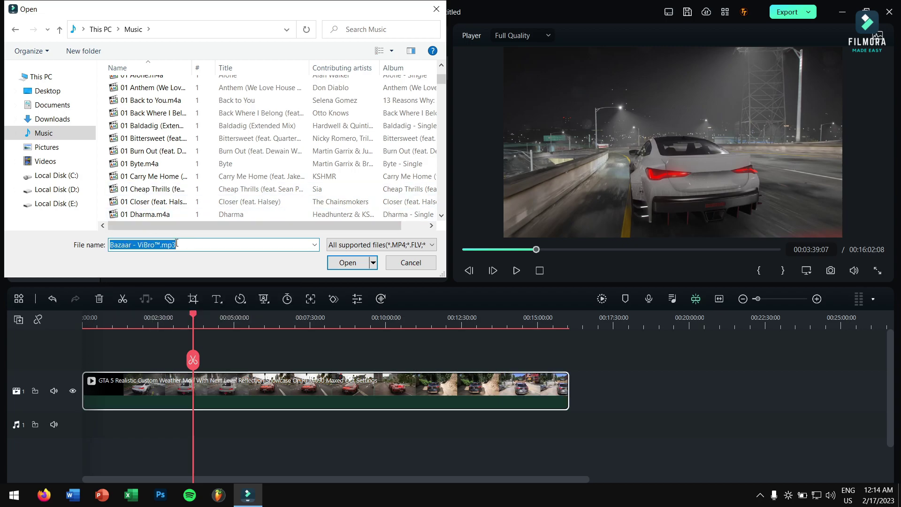
pyautogui.click(349, 262)
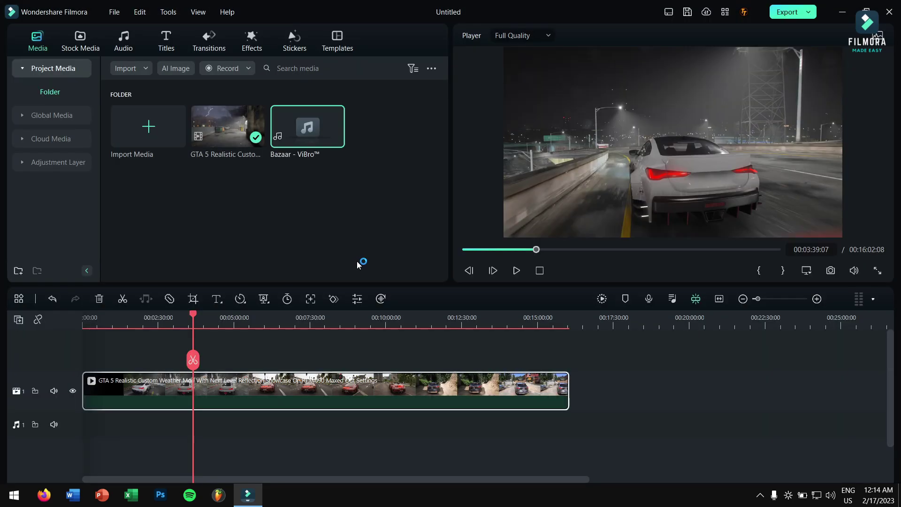
# - Drop the Bazaar song at the start of audio track 1 and preview it
pyautogui.moveTo(286, 155); pyautogui.dragTo(111, 441)
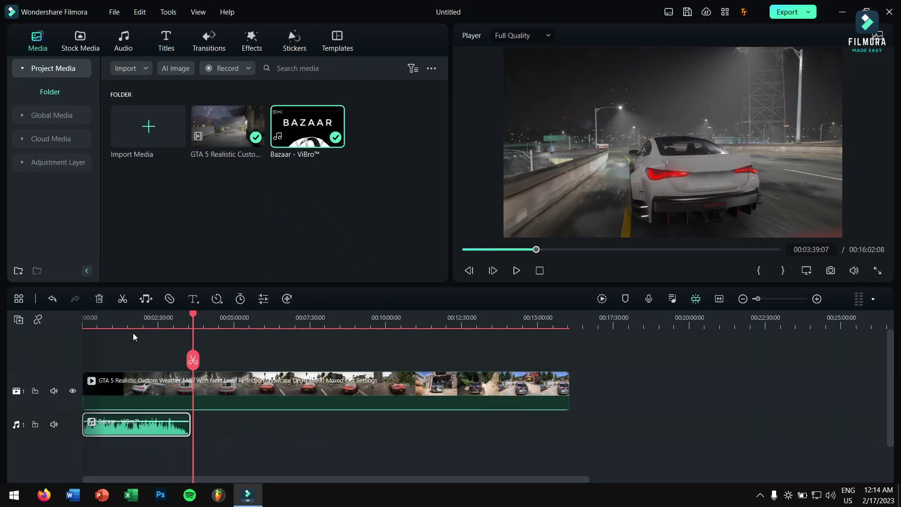
pyautogui.click(146, 322)
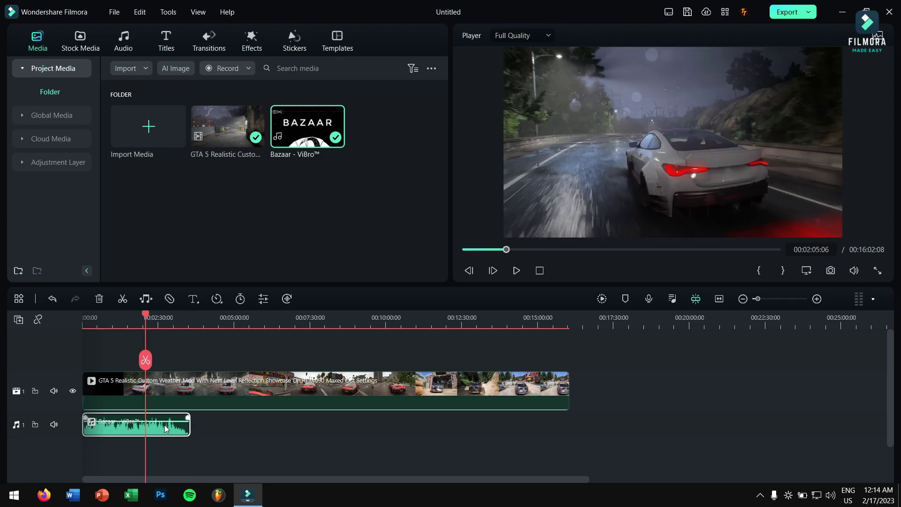
pyautogui.doubleClick(165, 427)
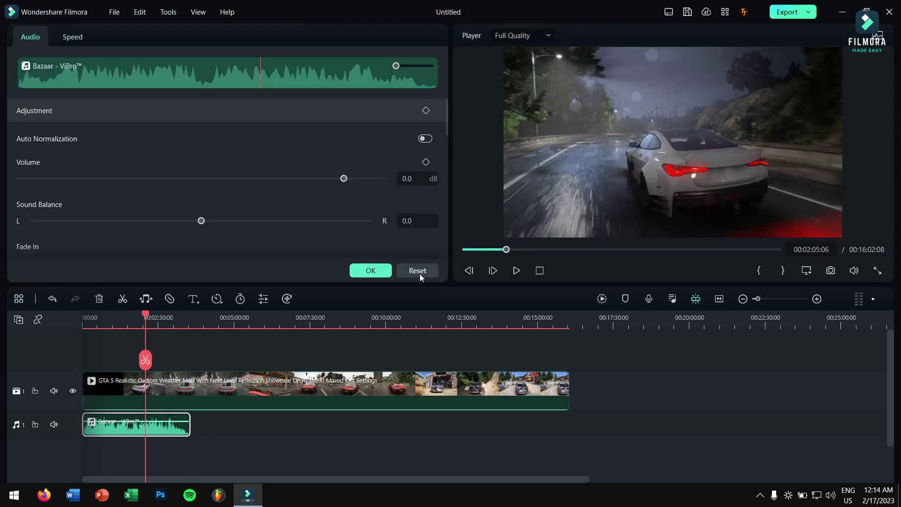
pyautogui.click(370, 270)
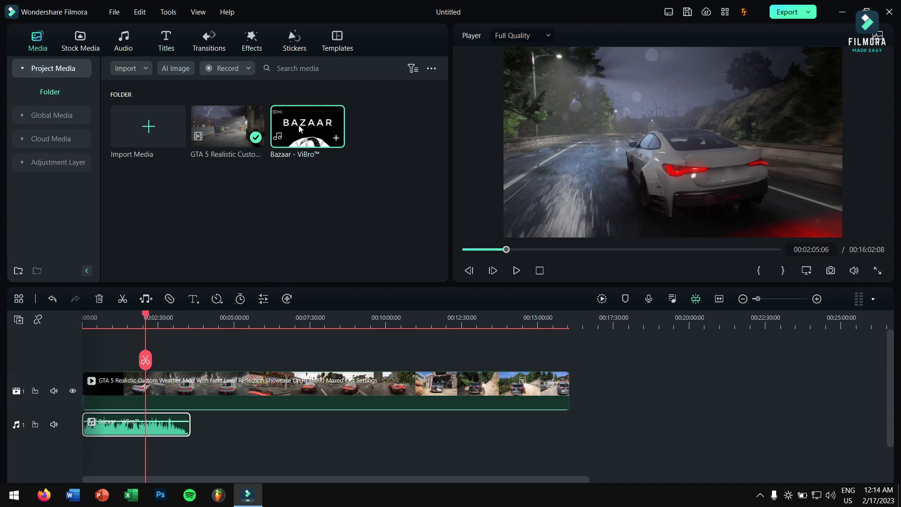
pyautogui.doubleClick(300, 129)
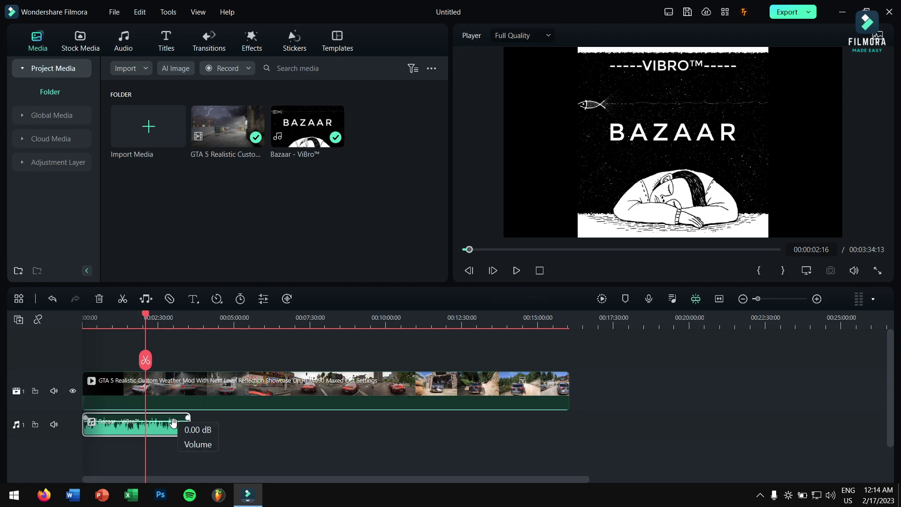
# - Move the playhead to the video's end, then back to about 00:04:26
pyautogui.click(567, 323)
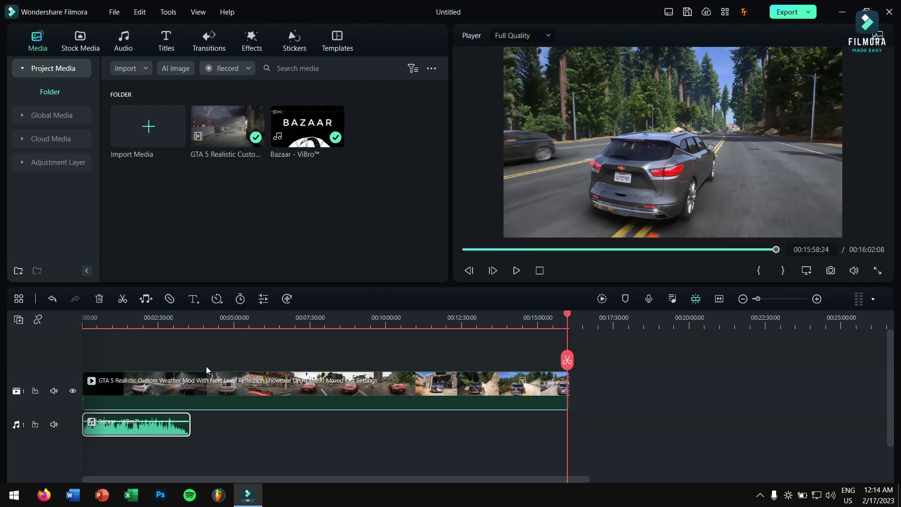
pyautogui.click(216, 322)
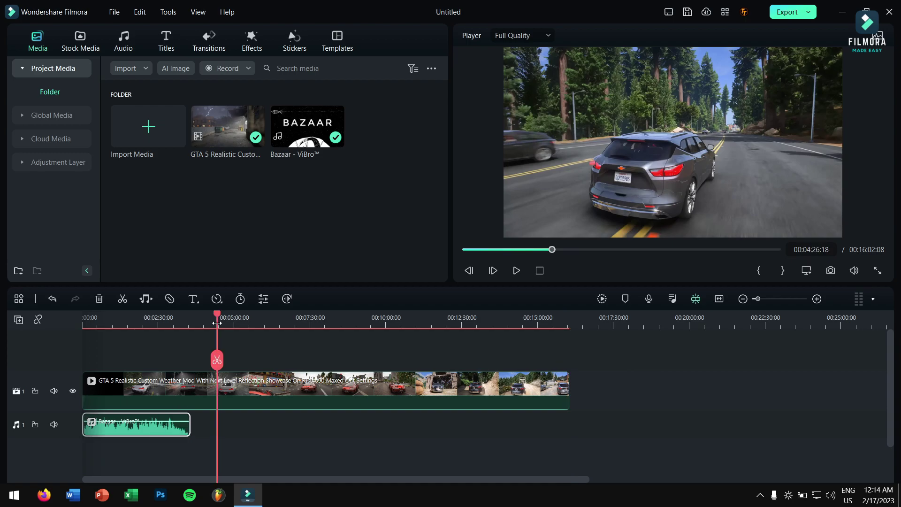
# - Paste Bazaar copies and shift copies 2–5 left to close the gap
pyautogui.hotkey('ctrl', 'v')
pyautogui.hotkey('ctrl', 'v')
pyautogui.hotkey('ctrl', 'v')
pyautogui.hotkey('ctrl', 'v')
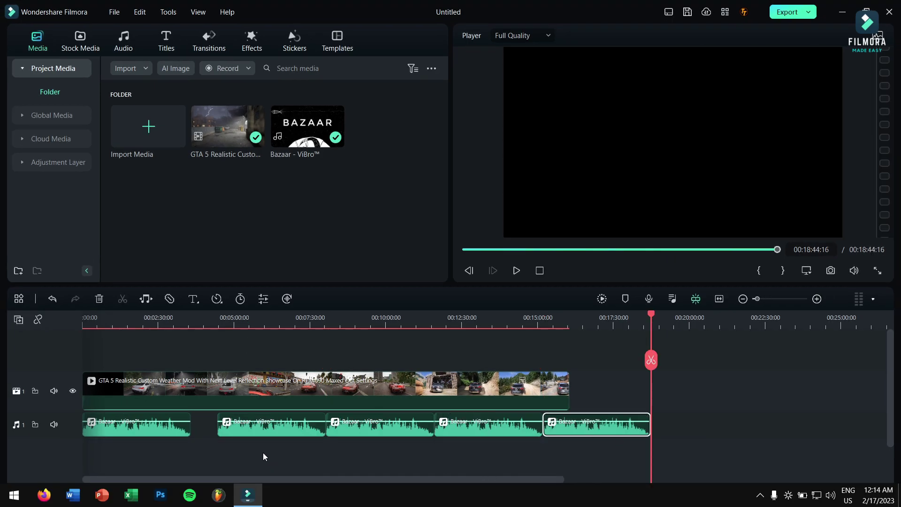
pyautogui.click(421, 471)
pyautogui.scroll(-1, 421, 471)
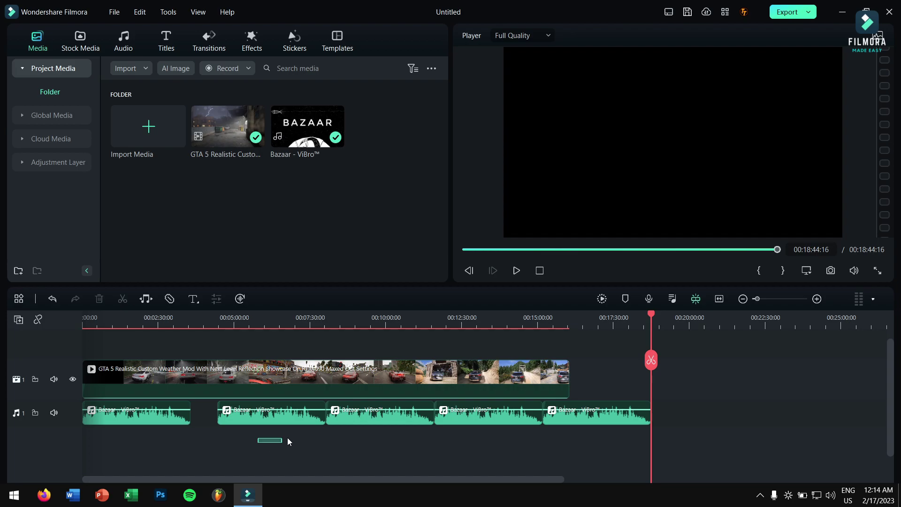
pyautogui.moveTo(287, 440); pyautogui.dragTo(543, 422)
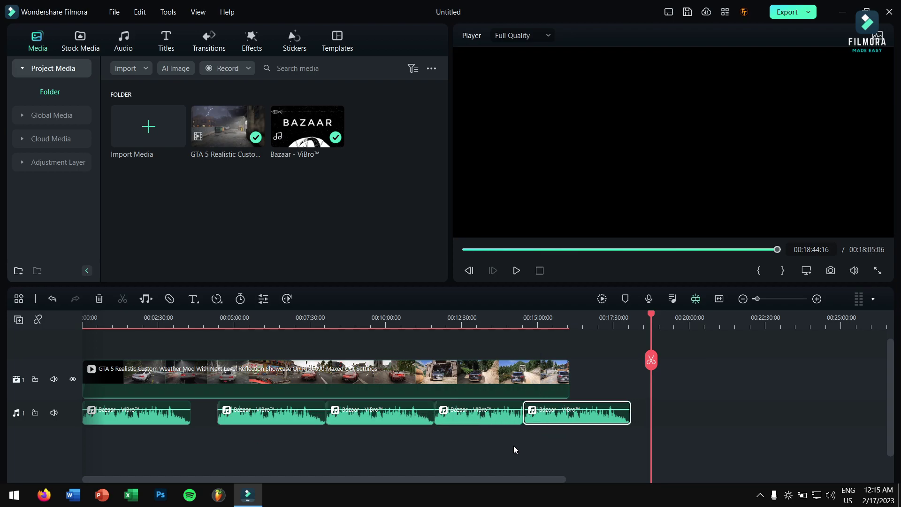
pyautogui.hotkey('ctrl', 'z')
pyautogui.moveTo(238, 446); pyautogui.dragTo(535, 421)
pyautogui.click(401, 467)
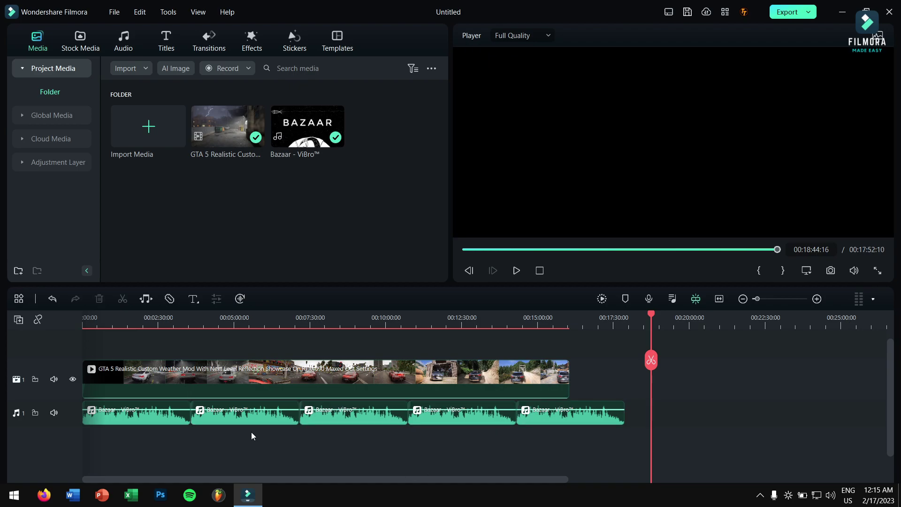
# - Play from about 00:03:19 to check the music joins, then zoom in near 00:02:55:02
pyautogui.click(182, 324)
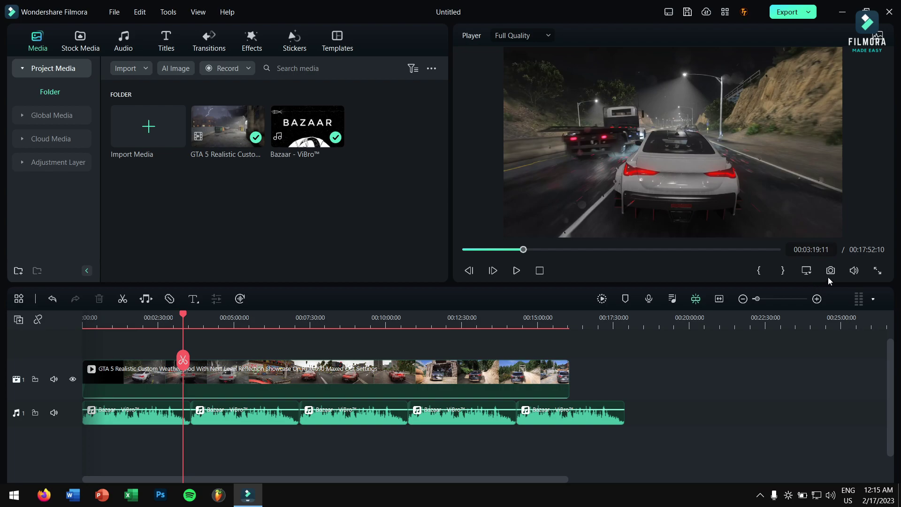
pyautogui.moveTo(855, 271)
pyautogui.click(515, 271)
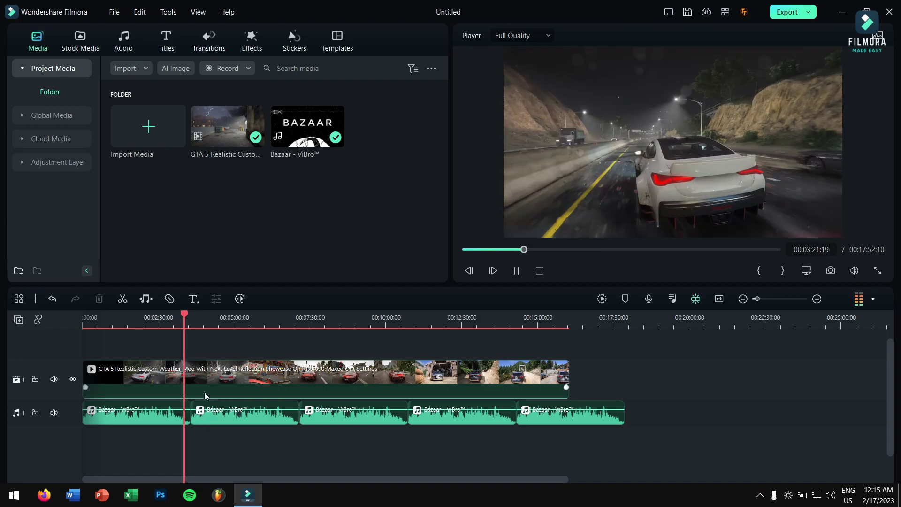
pyautogui.click(516, 272)
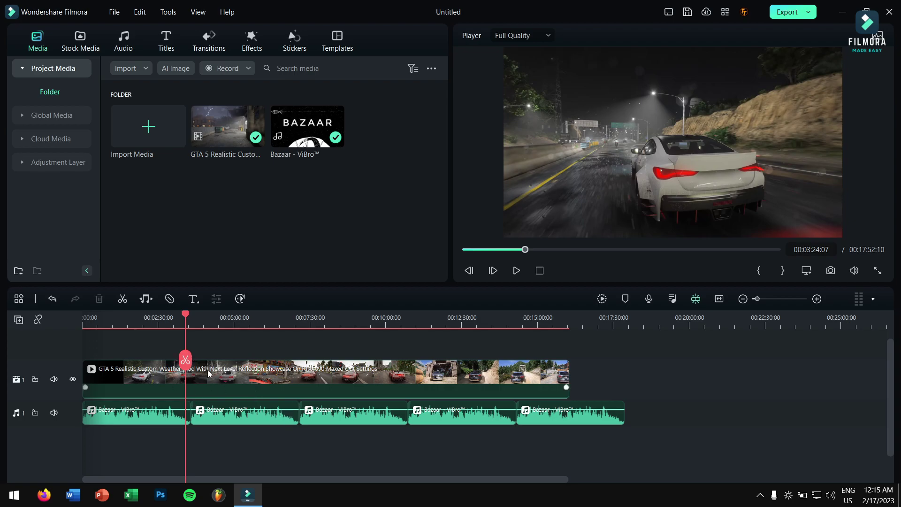
pyautogui.click(149, 420)
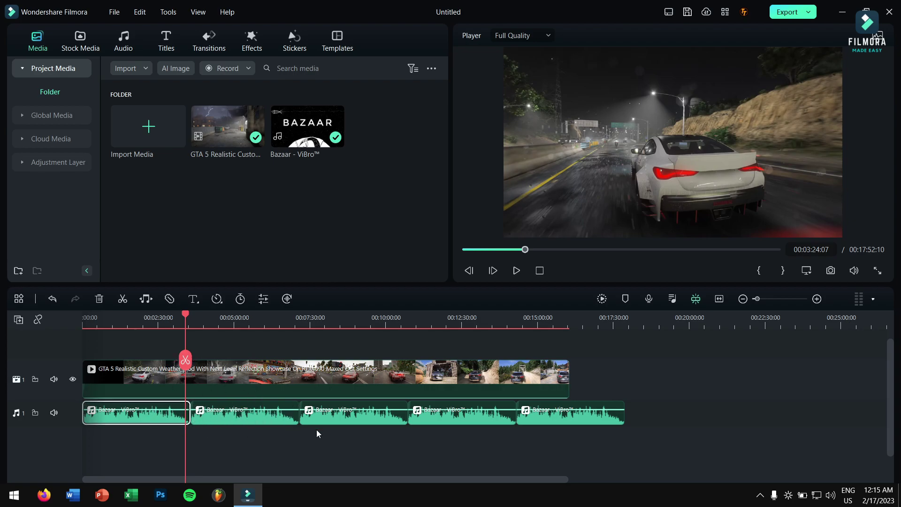
pyautogui.click(319, 446)
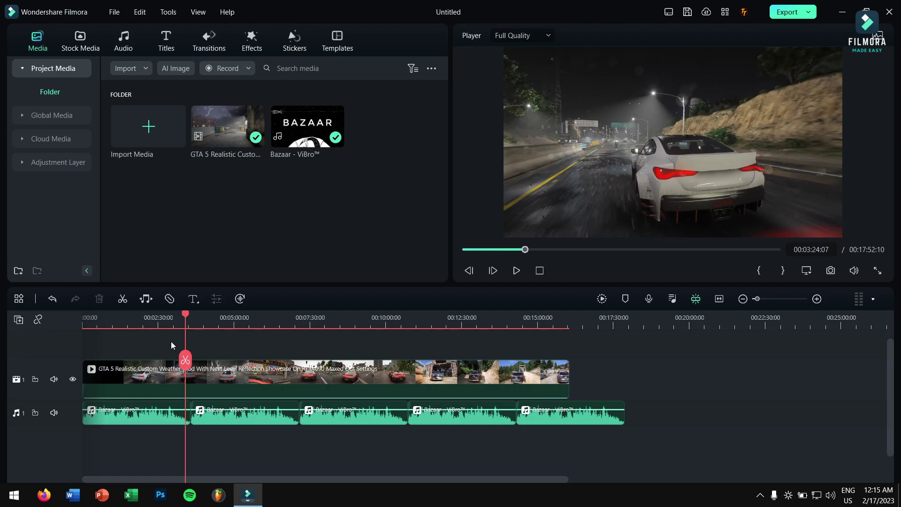
pyautogui.click(171, 324)
pyautogui.click(773, 298)
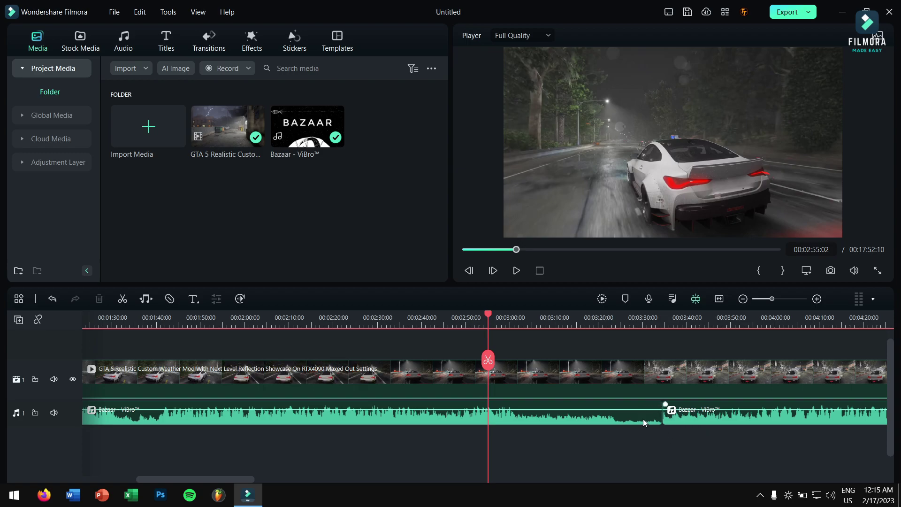
# - Zoom the timeline out and delete Bazaar copies 2 through 5
pyautogui.click(760, 300)
pyautogui.moveTo(761, 300); pyautogui.dragTo(758, 299)
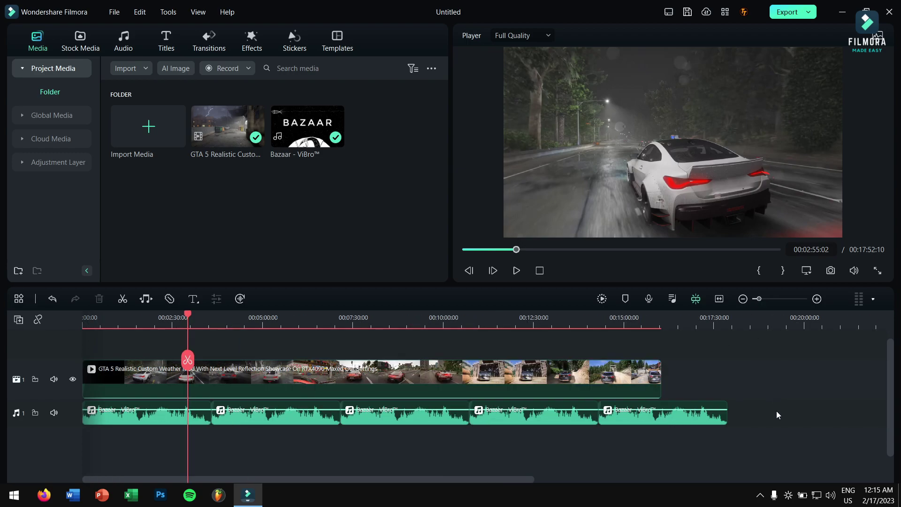
pyautogui.moveTo(756, 426); pyautogui.dragTo(302, 414)
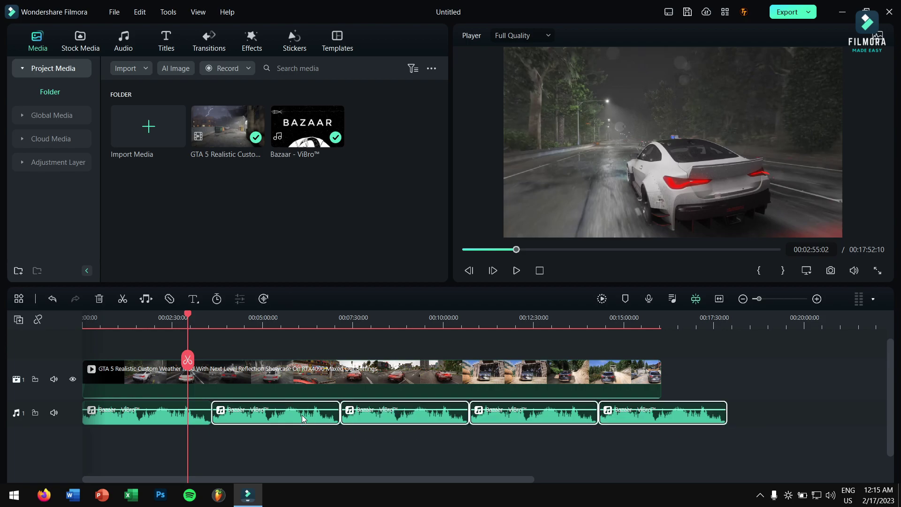
pyautogui.press('Delete')
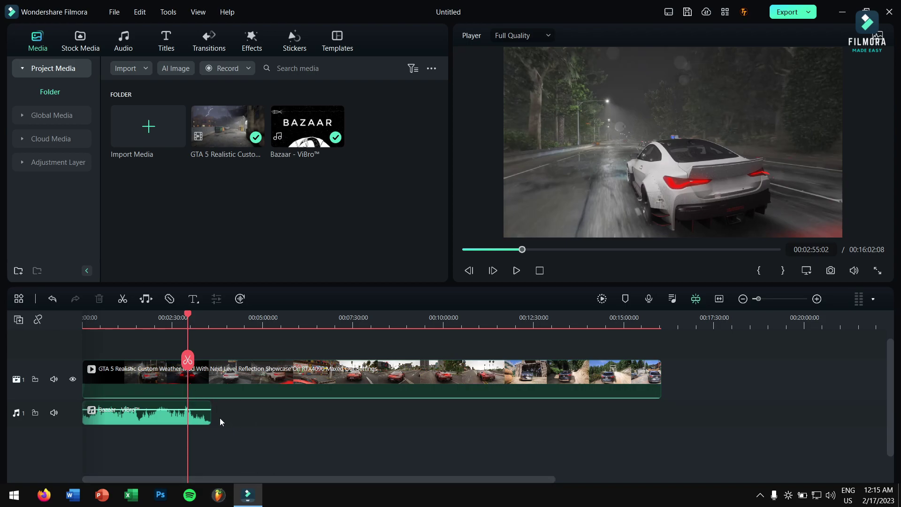
pyautogui.click(227, 12)
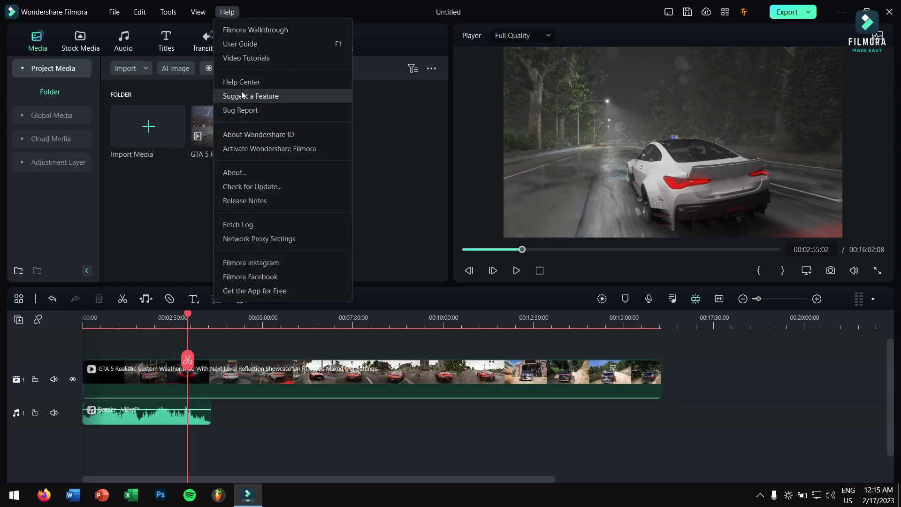
pyautogui.click(261, 173)
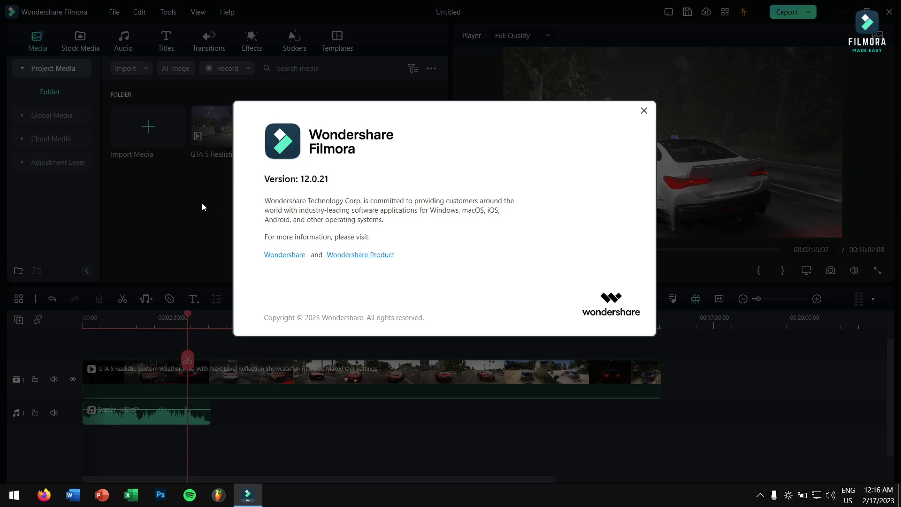
pyautogui.click(643, 111)
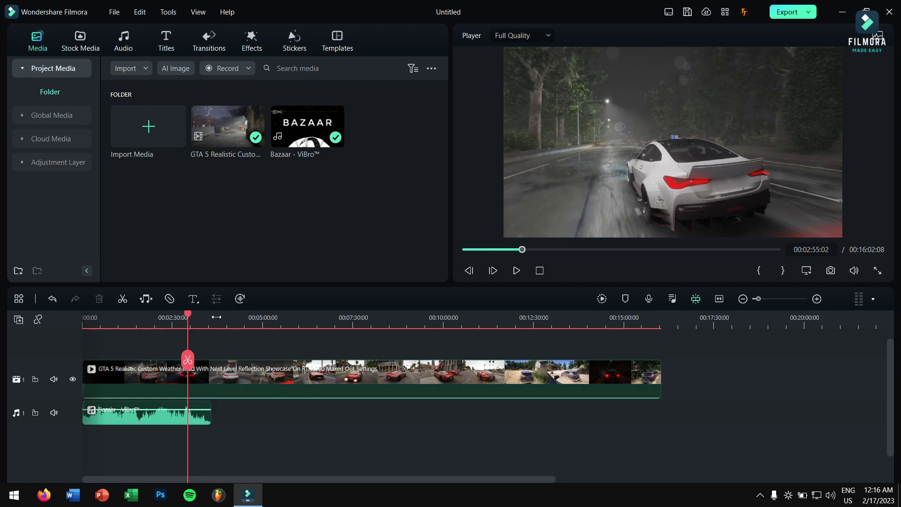
# - Turn on Audio Stretch and drag the Bazaar clip's end to the video's 16:02:08 end
pyautogui.click(146, 299)
pyautogui.moveTo(212, 416); pyautogui.dragTo(659, 459)
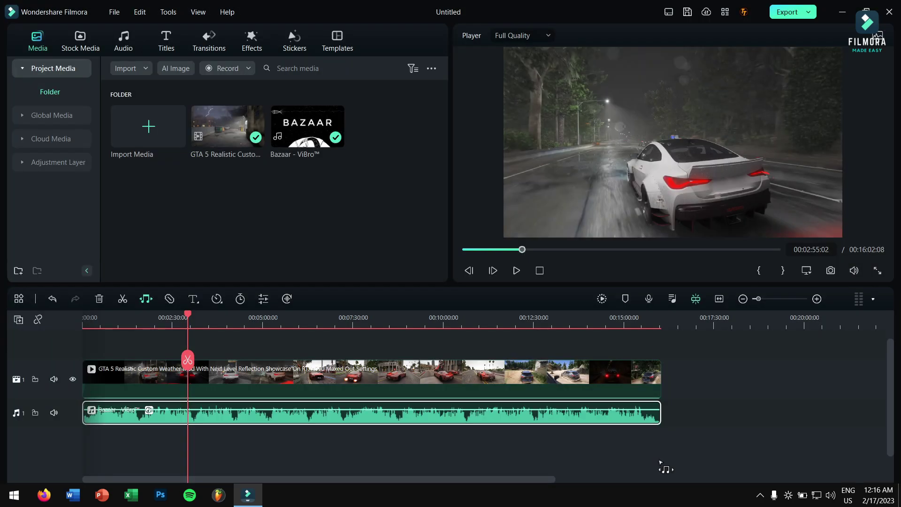
pyautogui.click(188, 313)
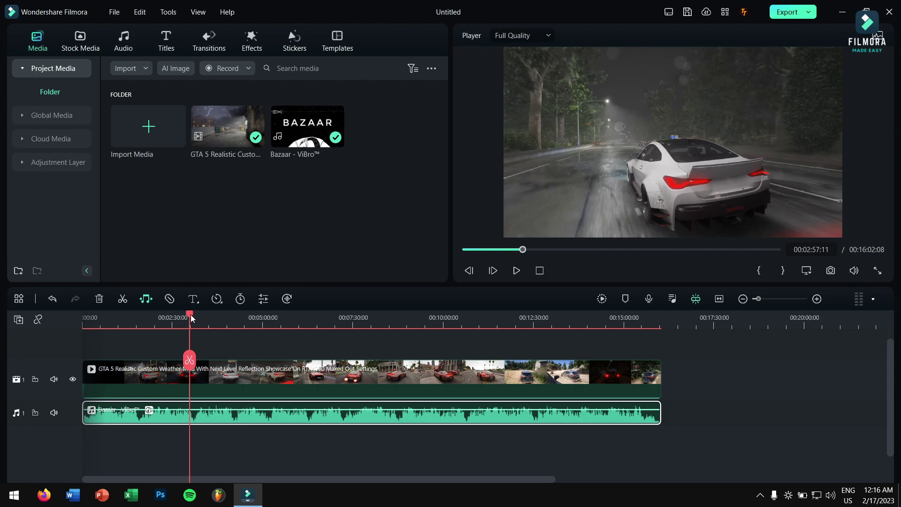
pyautogui.click(516, 272)
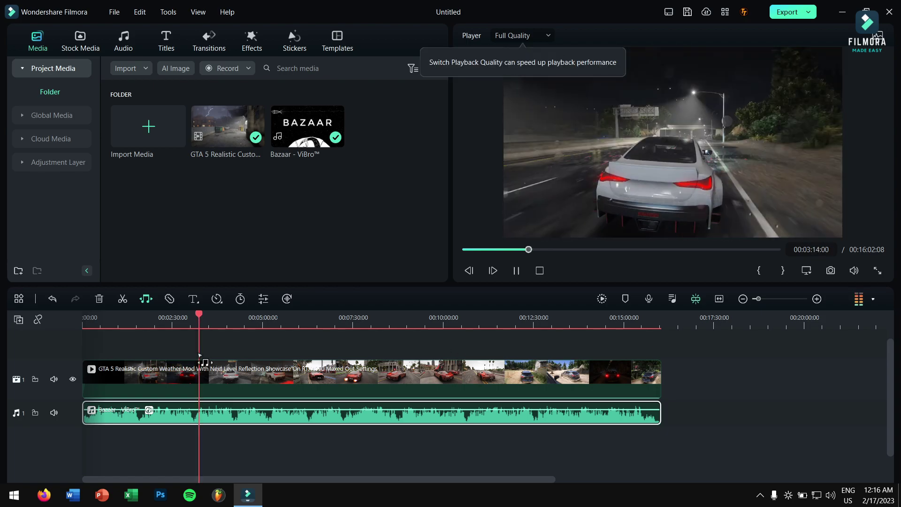
pyautogui.click(516, 271)
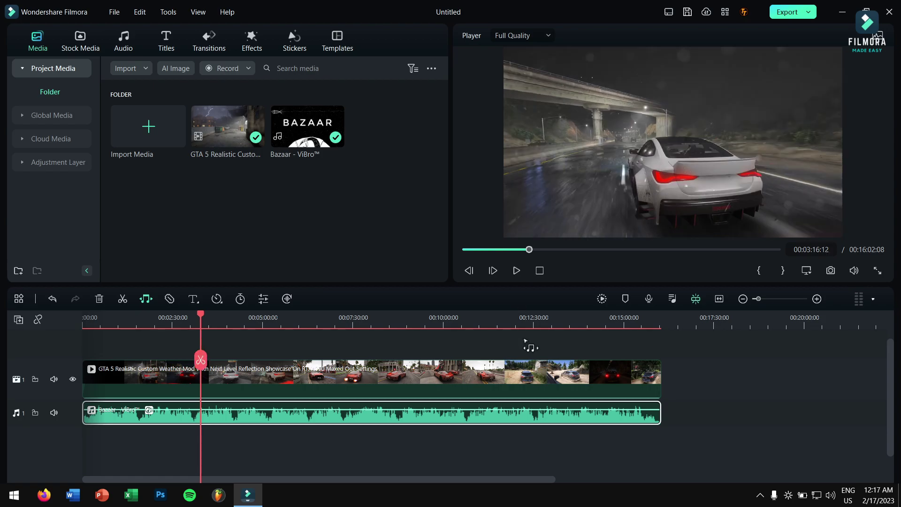